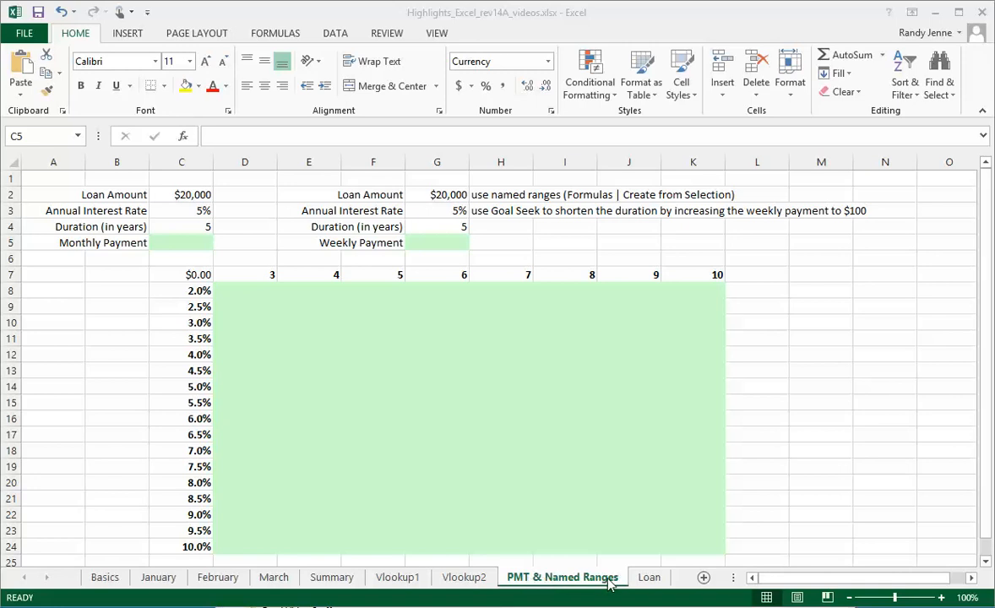
Step: Insert the PMT function into the Monthly Payment cell C5, opening its arguments
{"action": "left_click", "coordinate": [183, 242]}
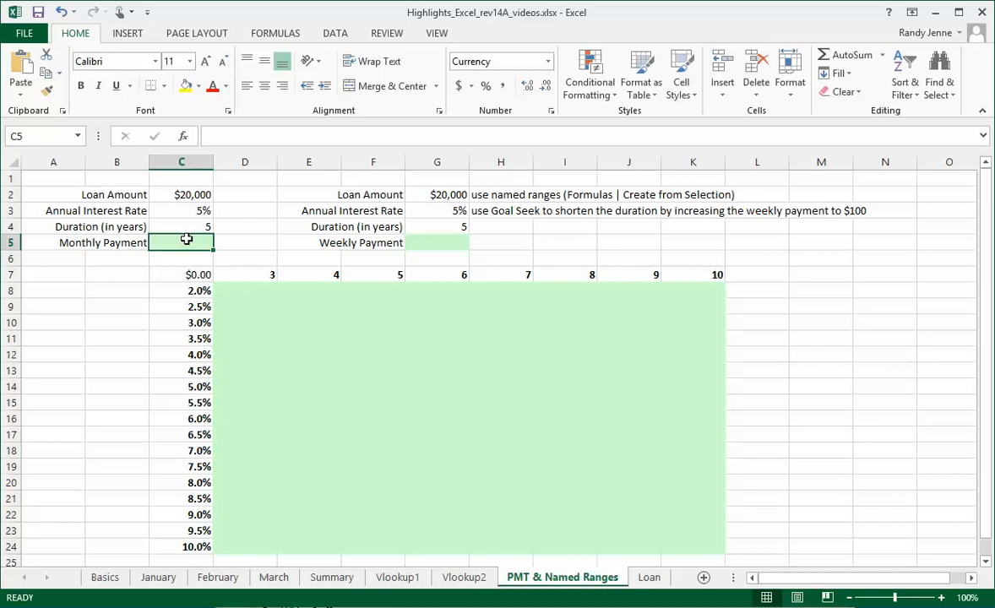
{"action": "left_click", "coordinate": [184, 138]}
{"action": "left_click", "coordinate": [649, 235]}
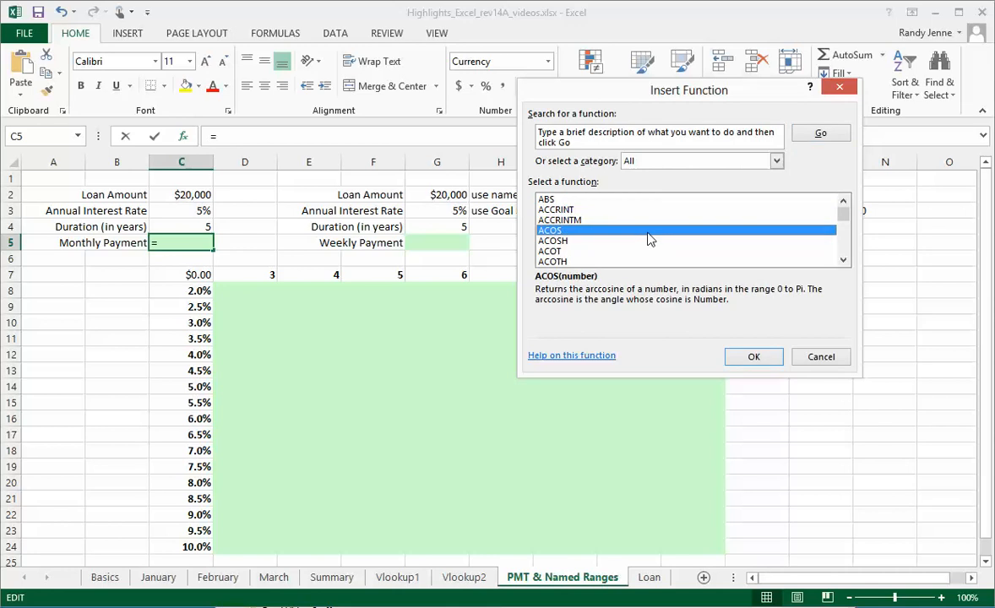
{"action": "type", "text": "pmt"}
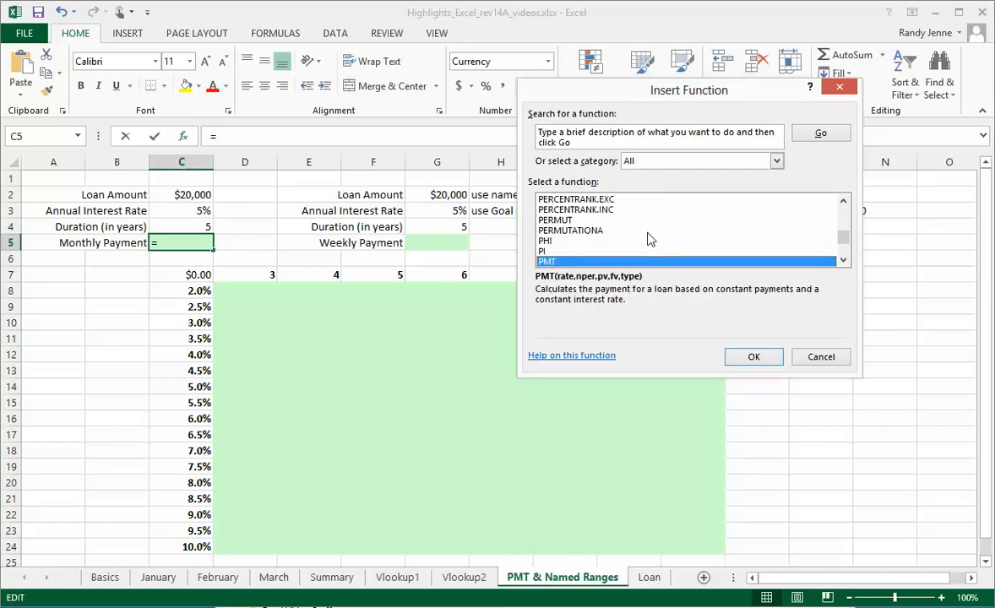
{"action": "key", "text": "Return"}
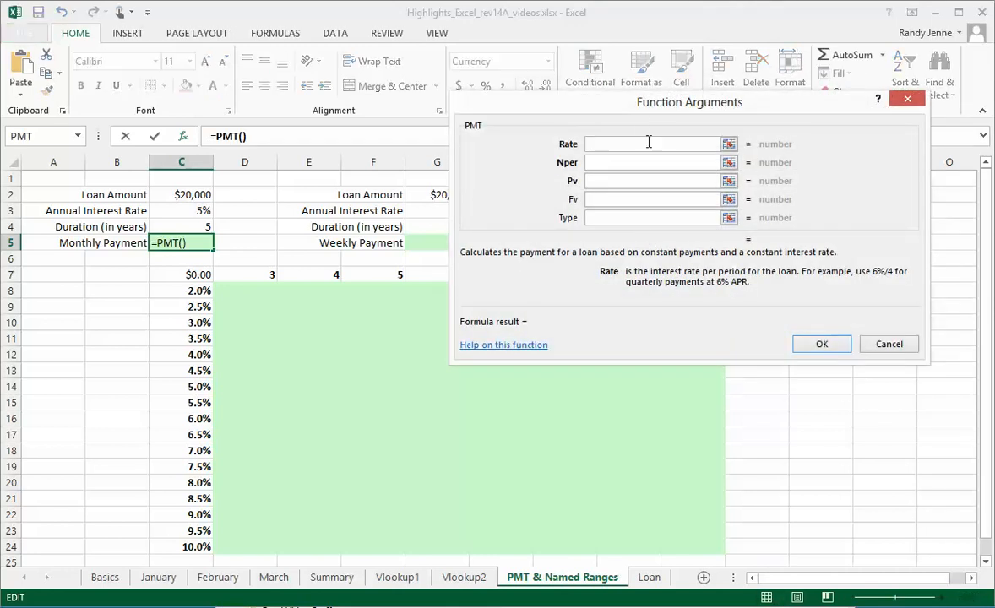
{"action": "left_click_drag", "start_coordinate": [610, 110], "coordinate": [567, 131]}
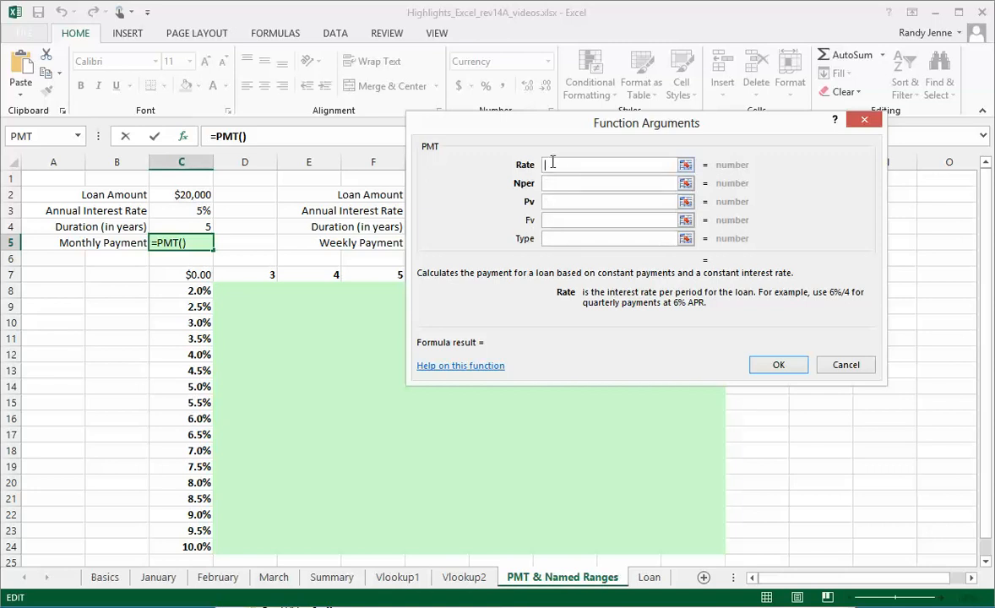
Step: Set the PMT arguments in C5 to rate C3/12, number of periods C4*12 and present value C2
{"action": "left_click", "coordinate": [184, 211]}
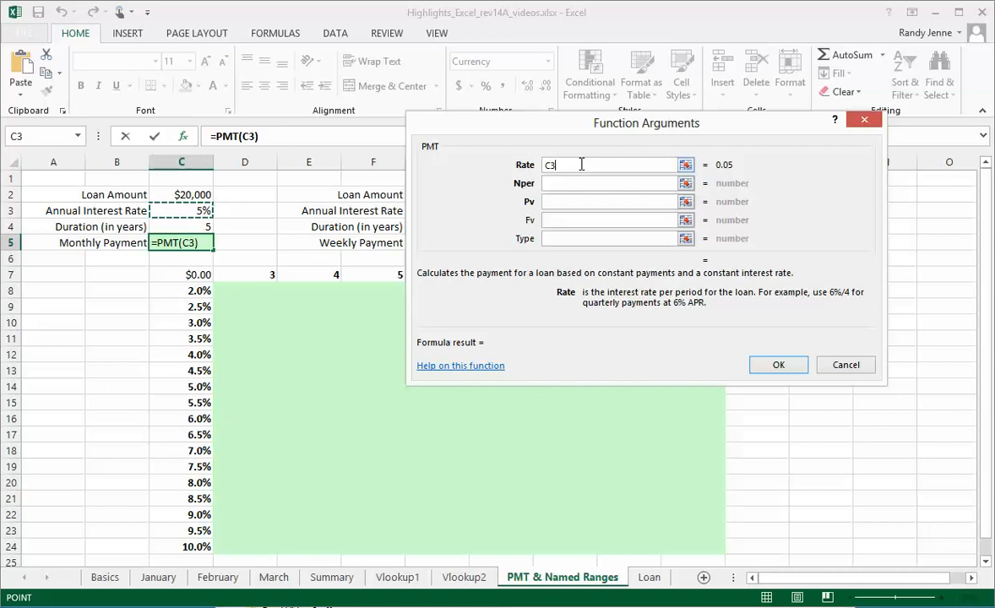
{"action": "type", "text": "/12"}
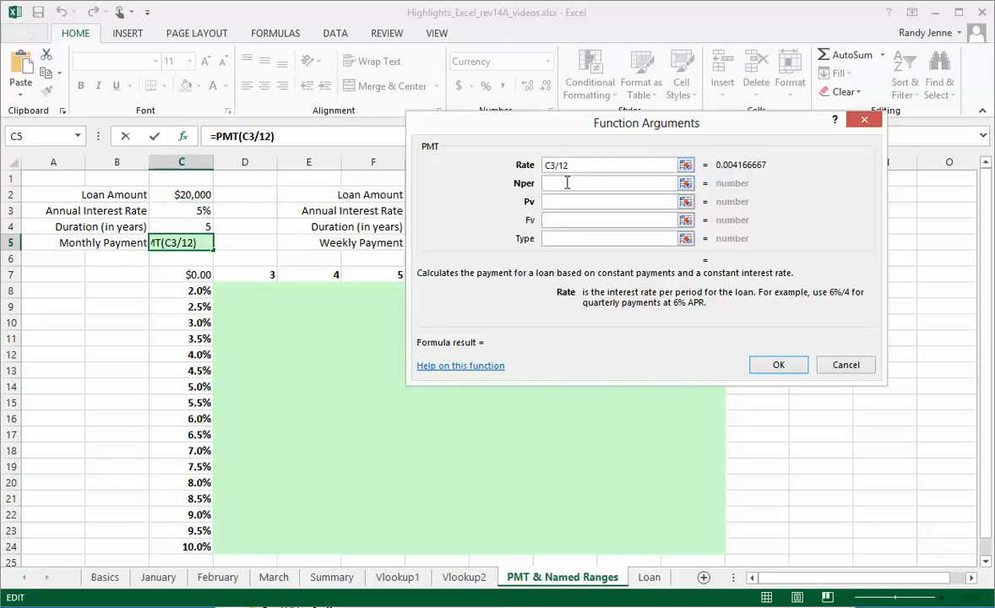
{"action": "left_click", "coordinate": [567, 182]}
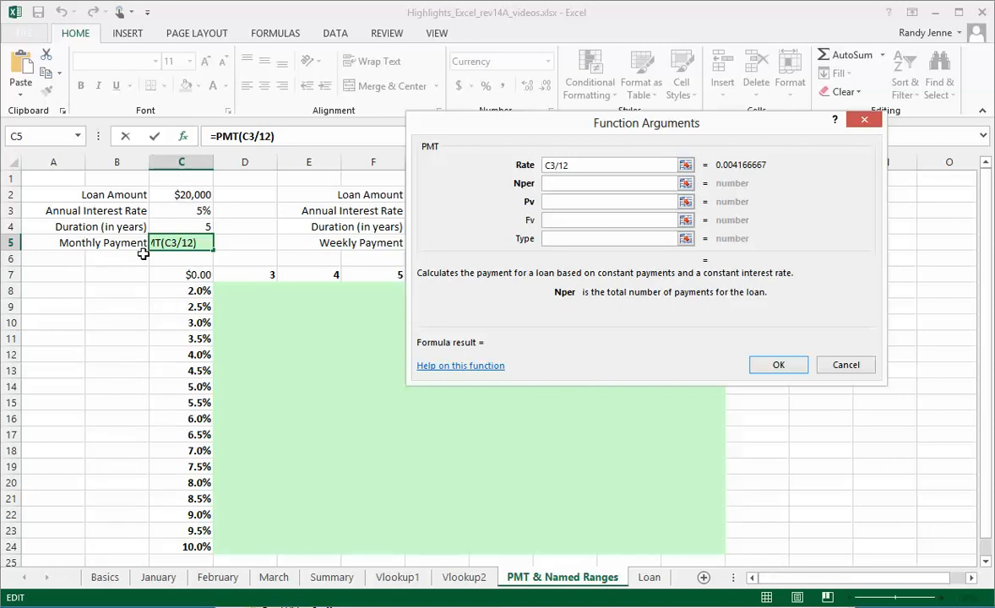
{"action": "left_click", "coordinate": [193, 226]}
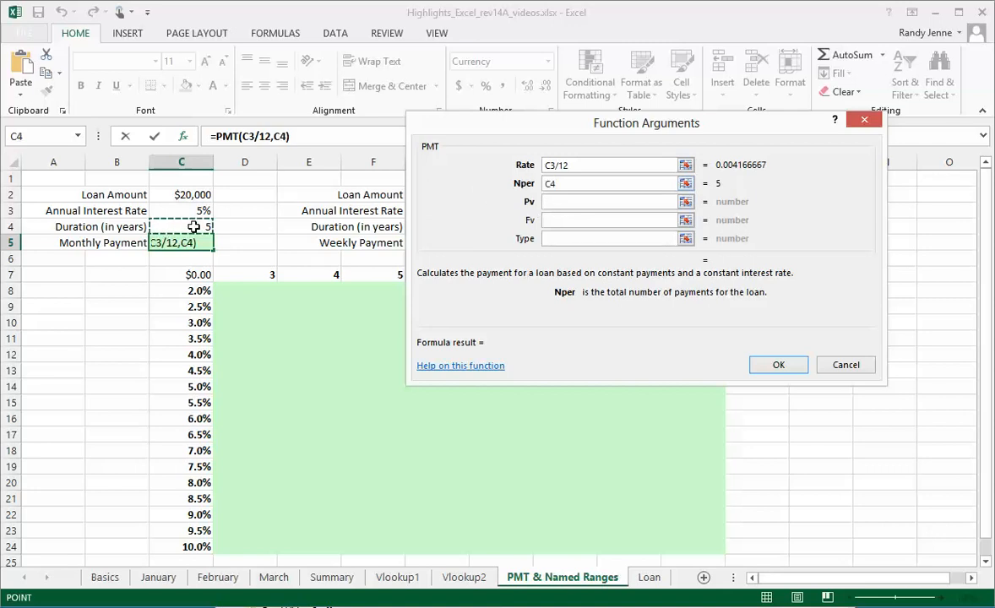
{"action": "type", "text": "*12"}
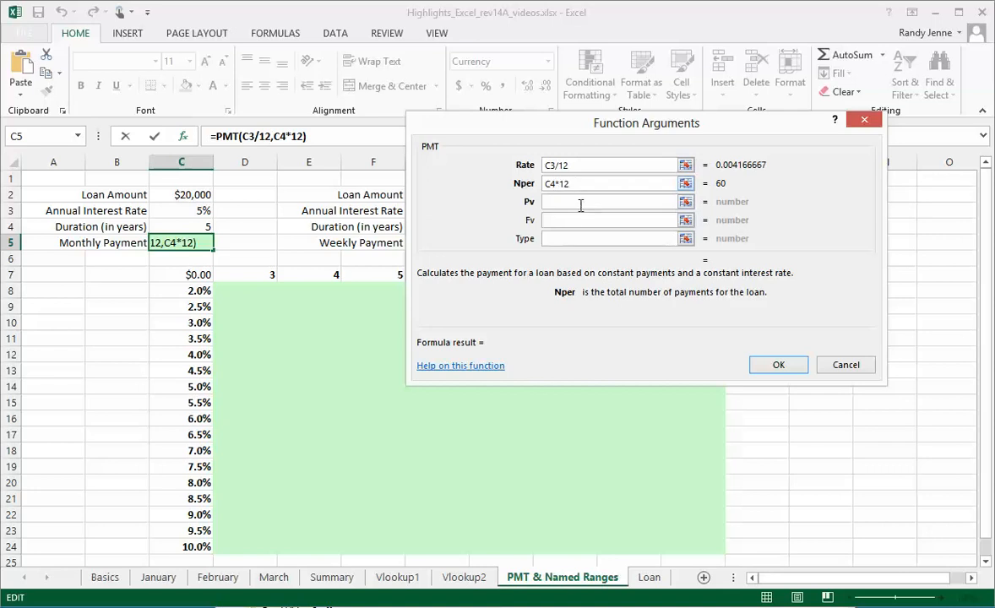
{"action": "left_click", "coordinate": [566, 203]}
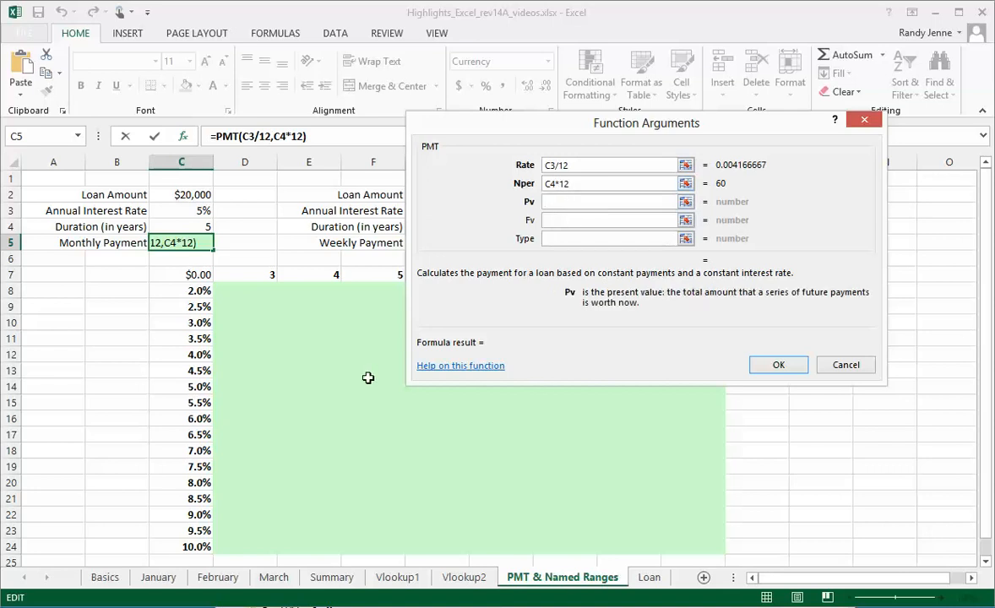
{"action": "left_click", "coordinate": [167, 193]}
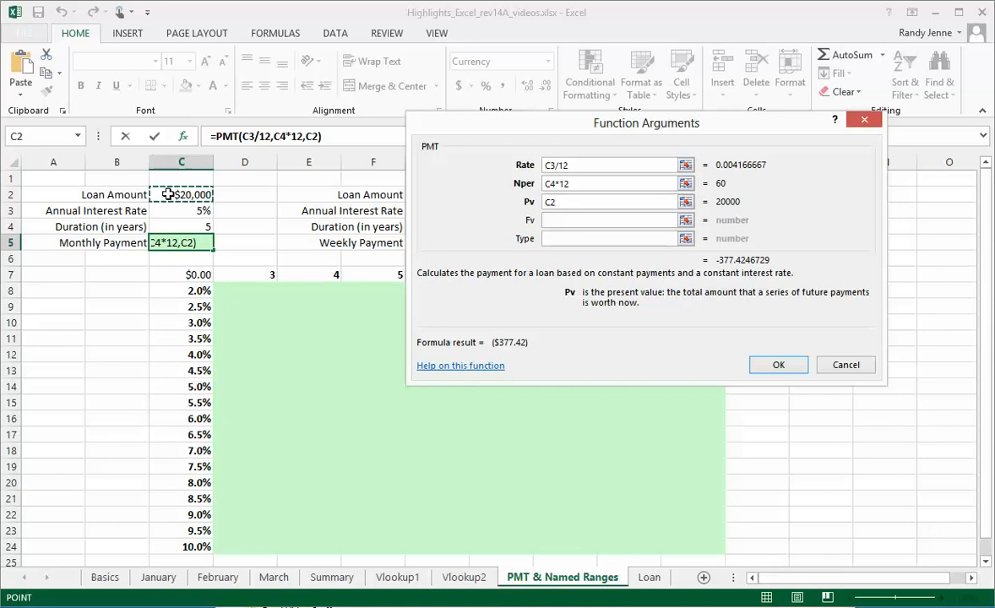
{"action": "left_click", "coordinate": [777, 364]}
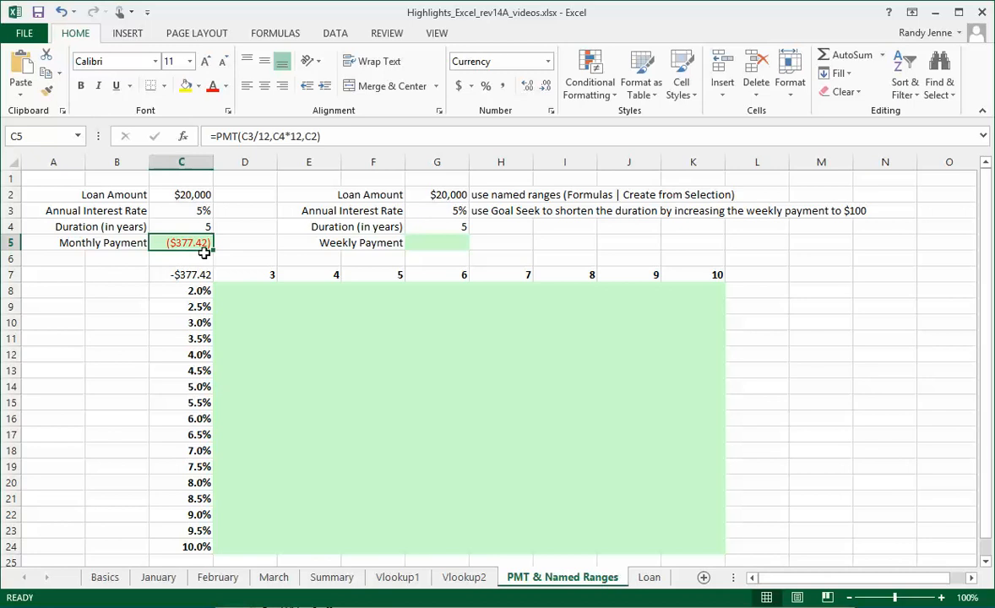
Step: Put a minus sign before PMT in the C5 formula so the monthly payment is positive
{"action": "left_click", "coordinate": [215, 137]}
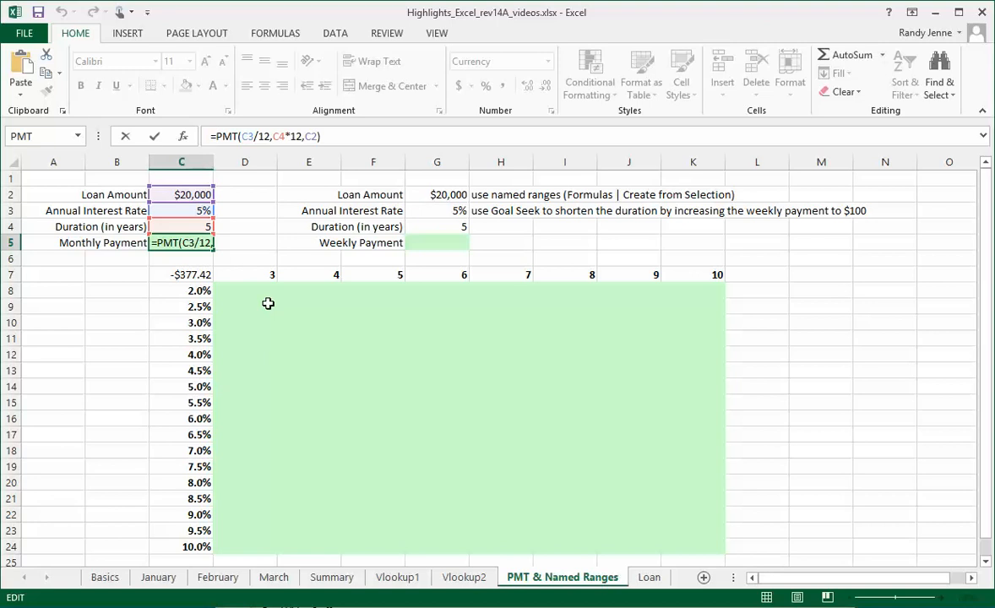
{"action": "type", "text": "-"}
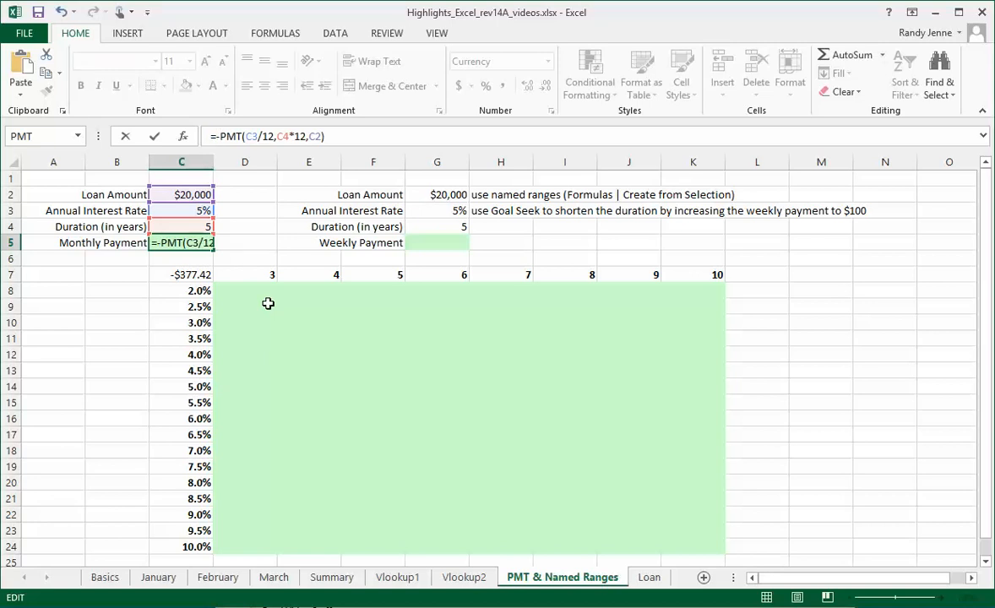
{"action": "key", "text": "Return"}
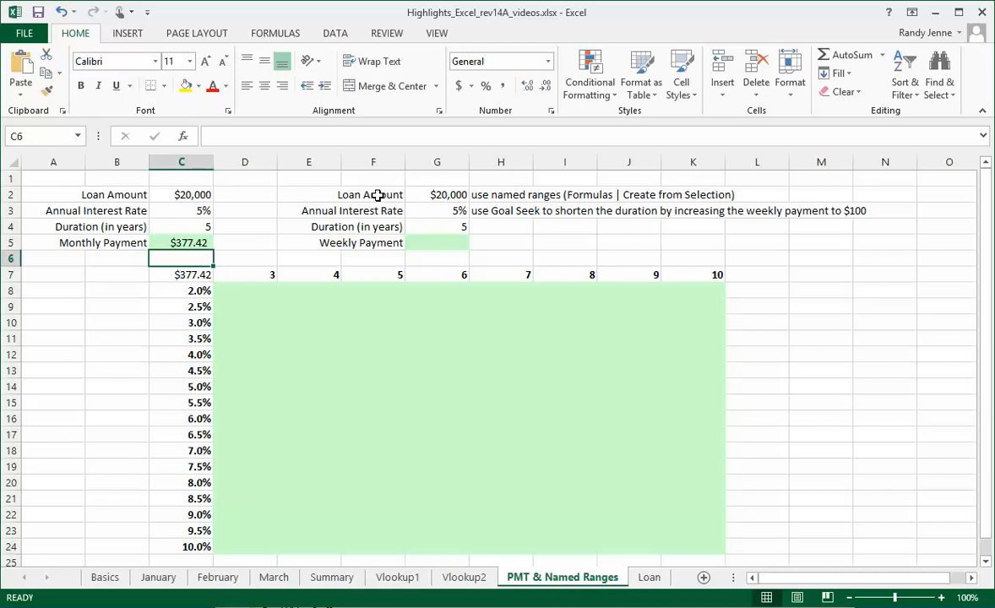
Step: Create named ranges for the second loan block F2:G5, using the labels in its left column
{"action": "left_click_drag", "start_coordinate": [378, 195], "coordinate": [436, 241]}
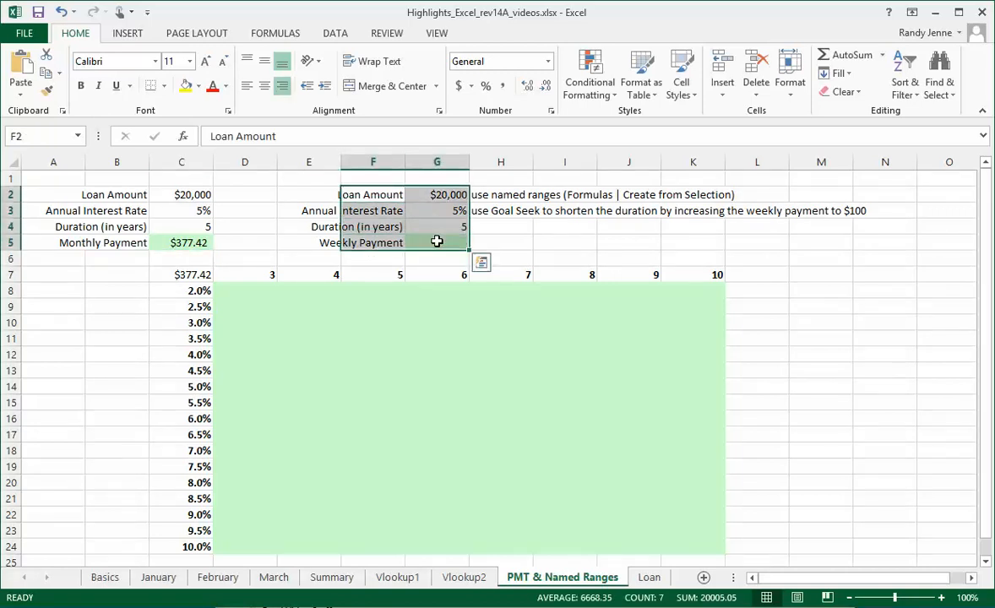
{"action": "left_click", "coordinate": [264, 35]}
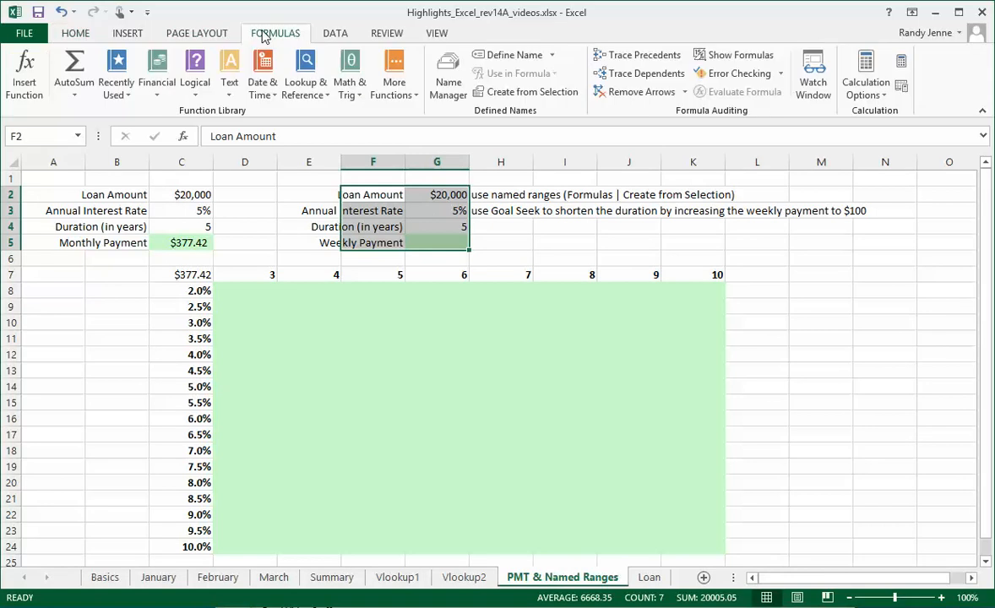
{"action": "left_click", "coordinate": [507, 94]}
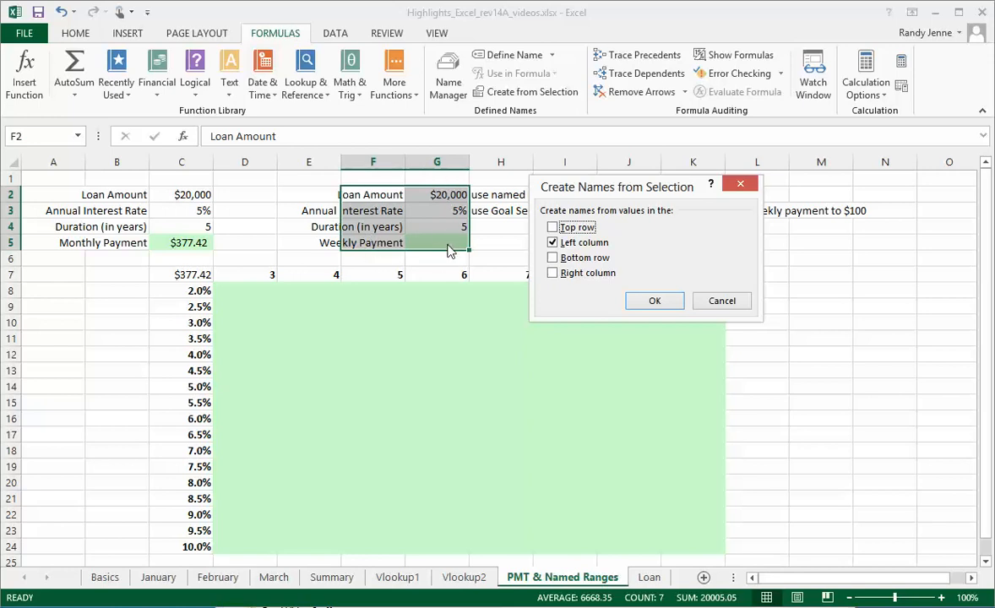
{"action": "left_click", "coordinate": [655, 302]}
Step: Insert the PMT function into the Weekly Payment cell G5, opening its arguments
{"action": "left_click", "coordinate": [445, 241]}
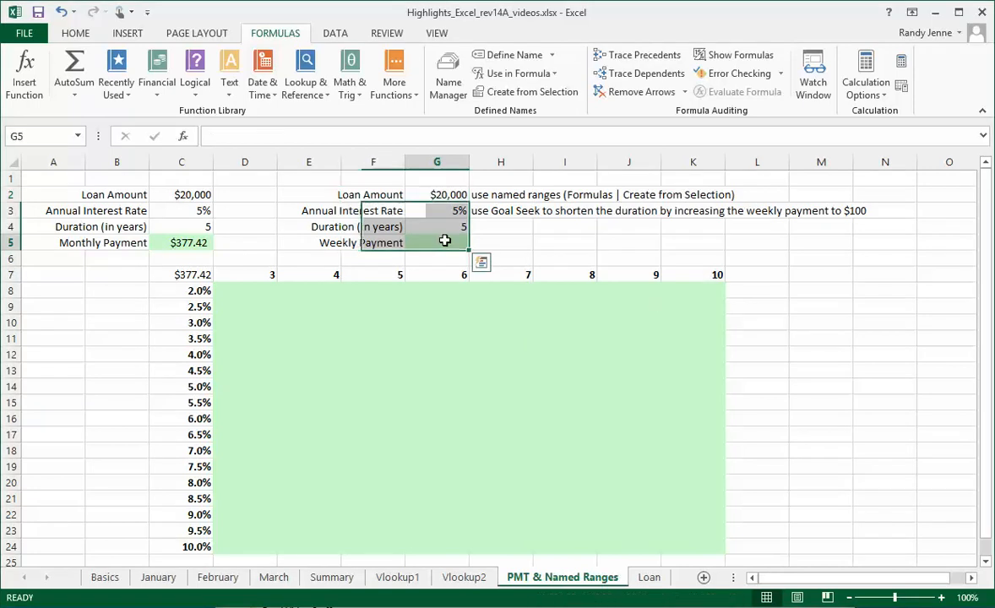
{"action": "left_click", "coordinate": [445, 241]}
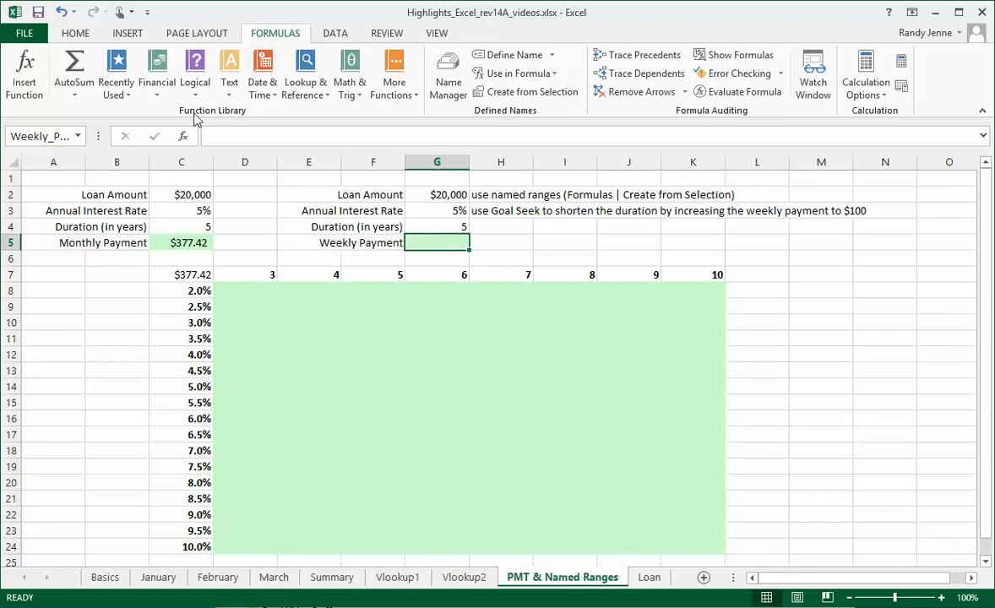
{"action": "left_click", "coordinate": [184, 139]}
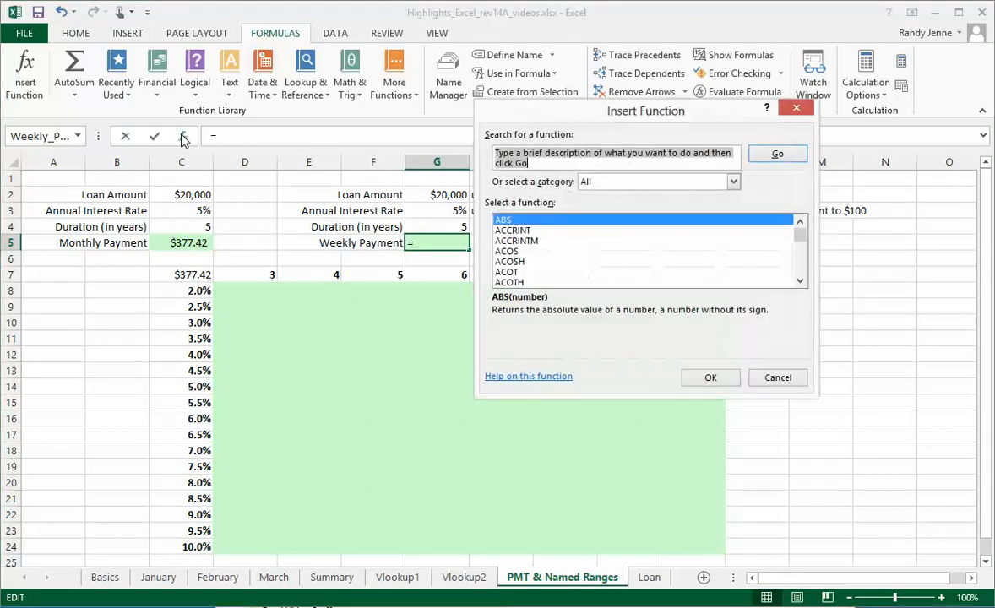
{"action": "left_click", "coordinate": [600, 244]}
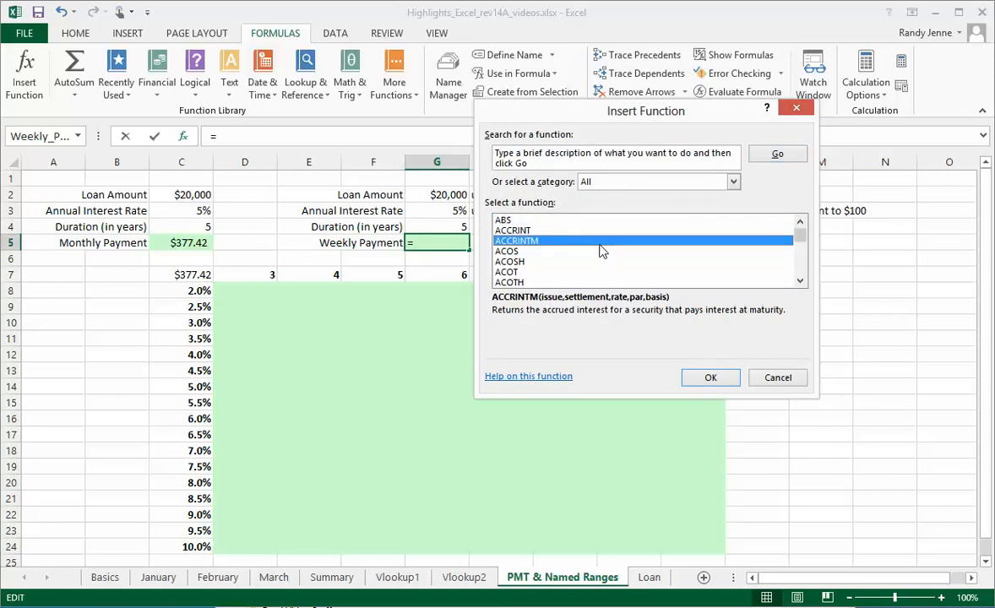
{"action": "key", "text": "p"}
{"action": "key", "text": "m"}
{"action": "key", "text": "Return"}
{"action": "left_click_drag", "start_coordinate": [646, 127], "coordinate": [734, 158]}
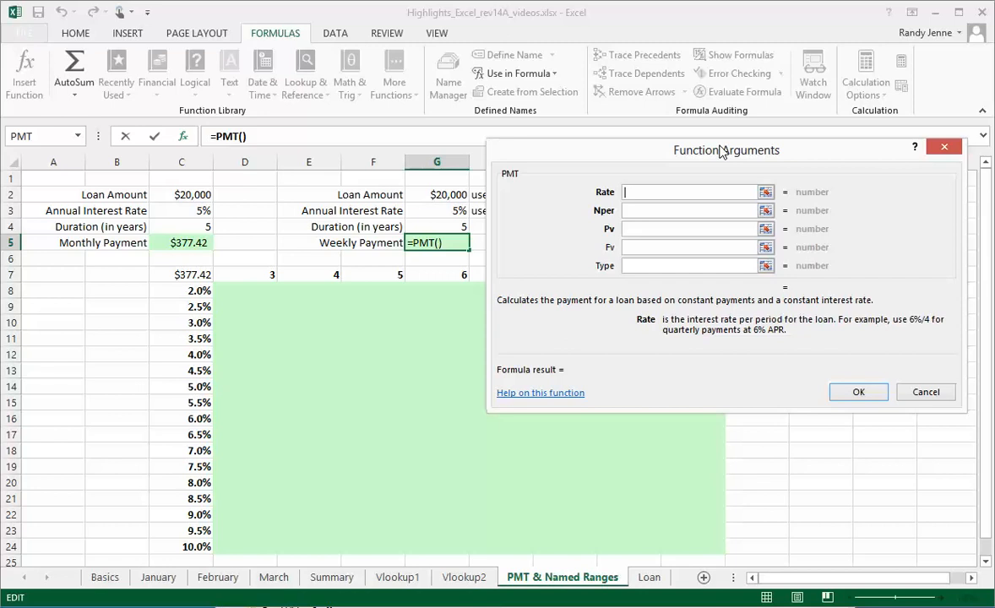
Step: Set the PMT arguments in G5 to rate Annual_Interest_Rate/52, periods Duration__in_years*52 and present value Loan_Amount
{"action": "left_click", "coordinate": [437, 210]}
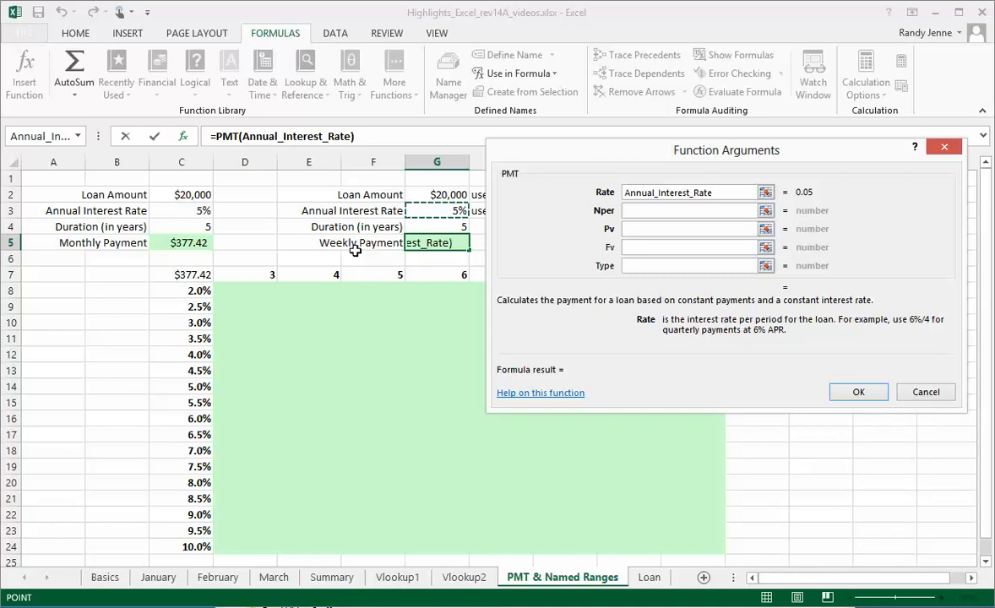
{"action": "type", "text": "/52"}
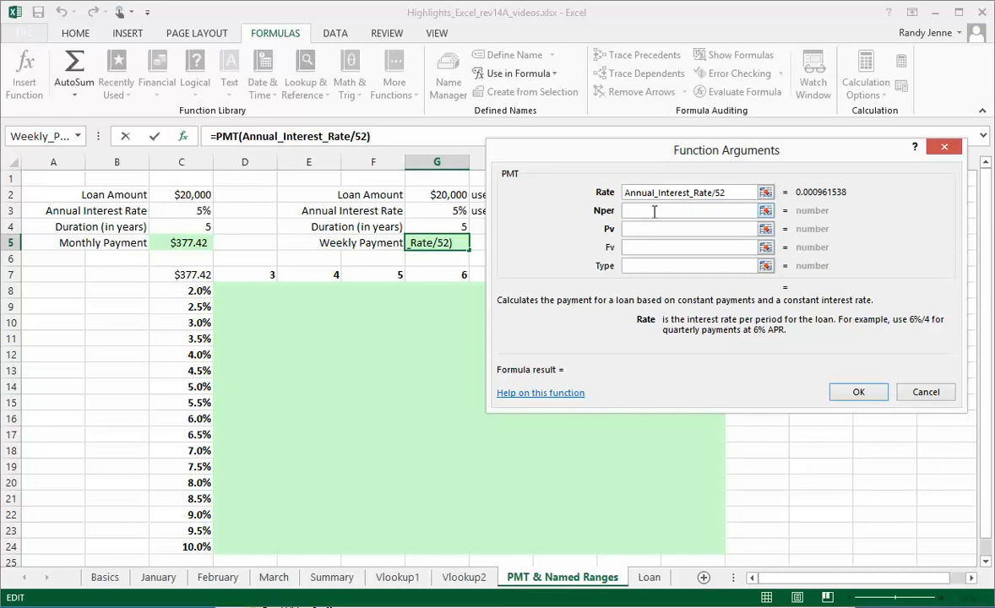
{"action": "key", "text": "Tab"}
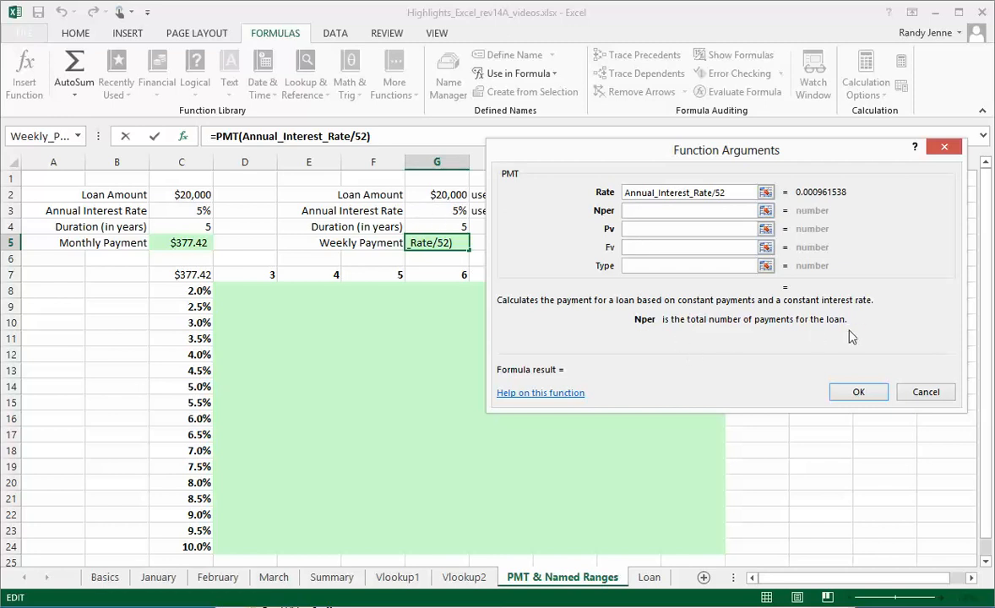
{"action": "left_click", "coordinate": [441, 227]}
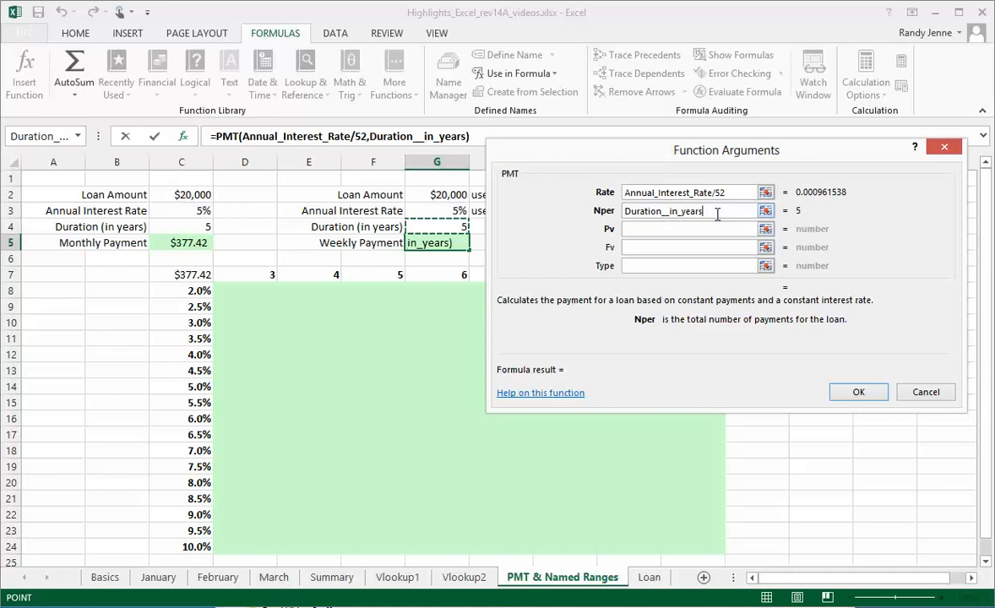
{"action": "type", "text": "*52"}
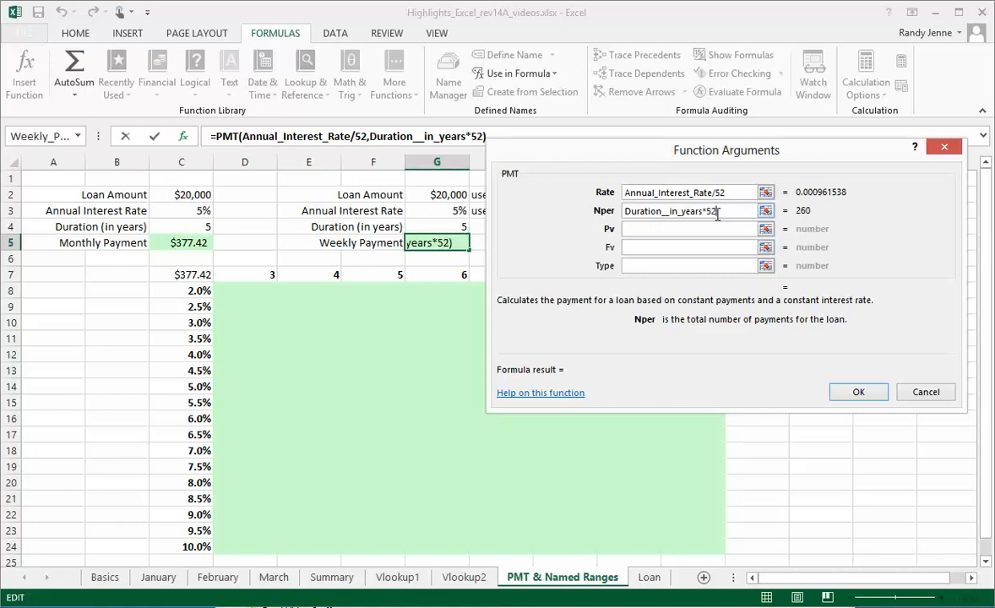
{"action": "left_click", "coordinate": [629, 228]}
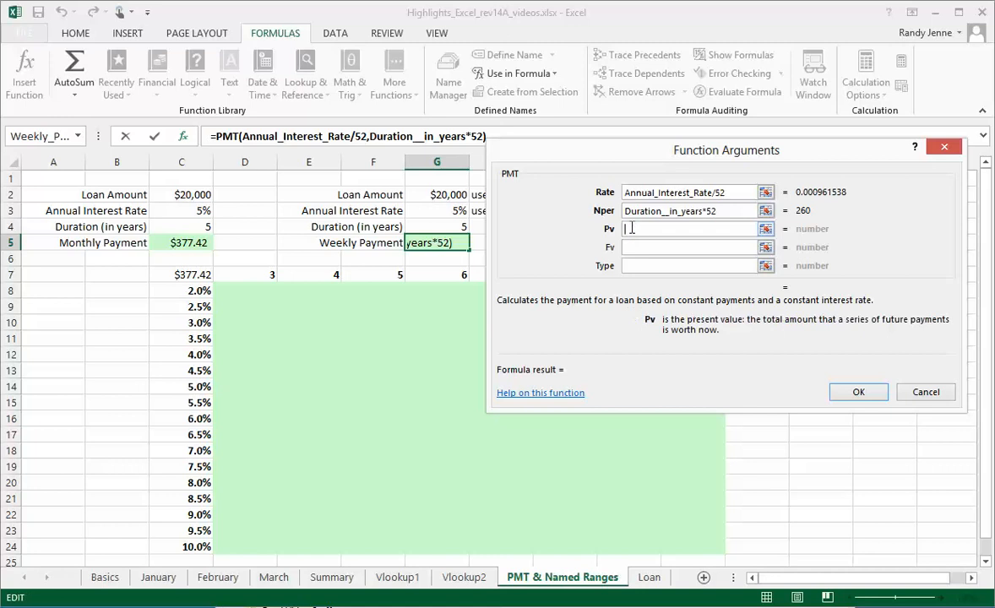
{"action": "left_click", "coordinate": [460, 194]}
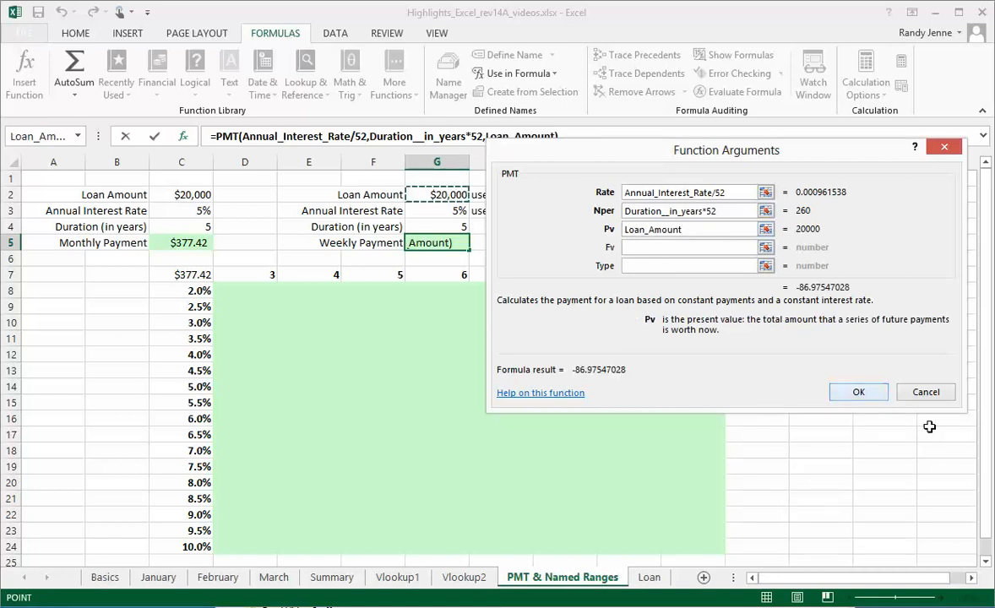
{"action": "left_click", "coordinate": [860, 393]}
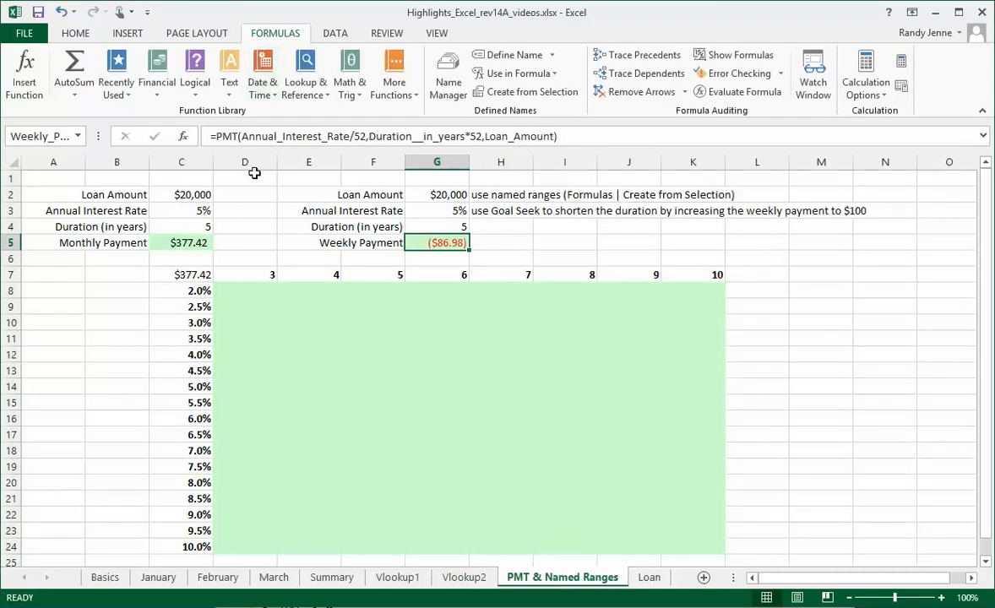
Step: Put a minus sign before PMT in the G5 formula so the weekly payment is positive, and reselect G5
{"action": "left_click", "coordinate": [215, 138]}
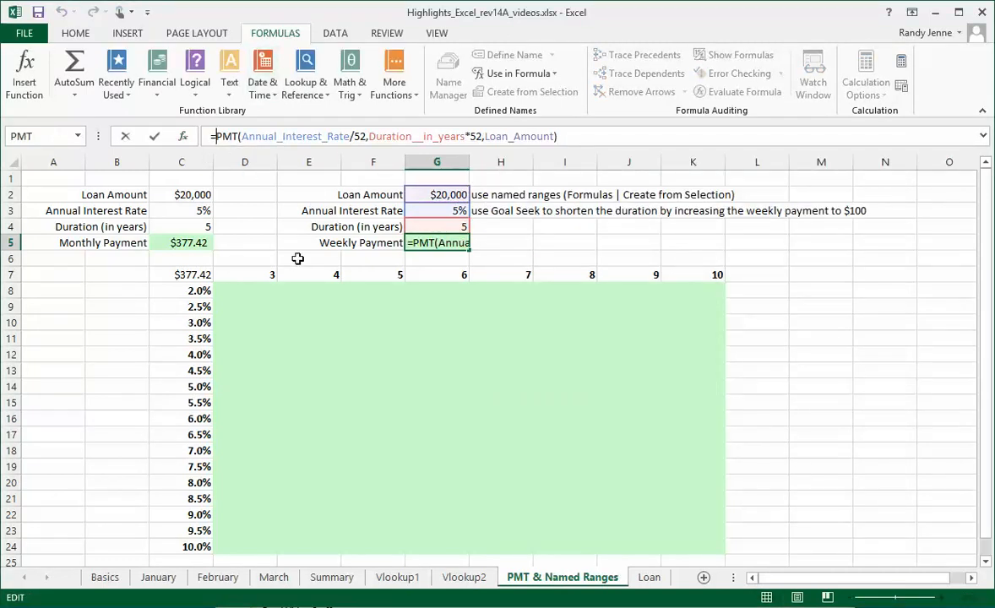
{"action": "type", "text": "-"}
{"action": "key", "text": "Return"}
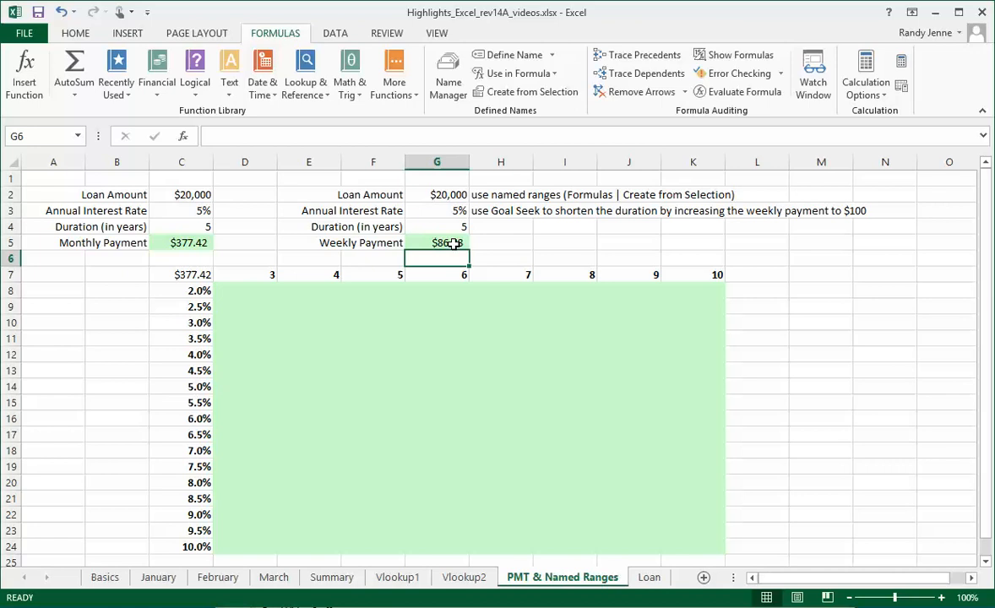
{"action": "left_click", "coordinate": [447, 242]}
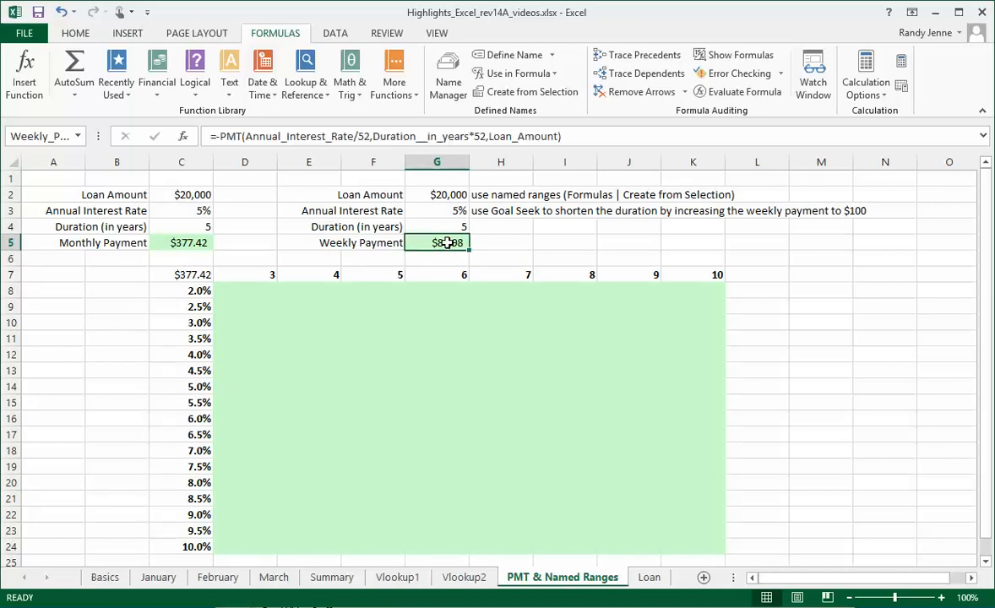